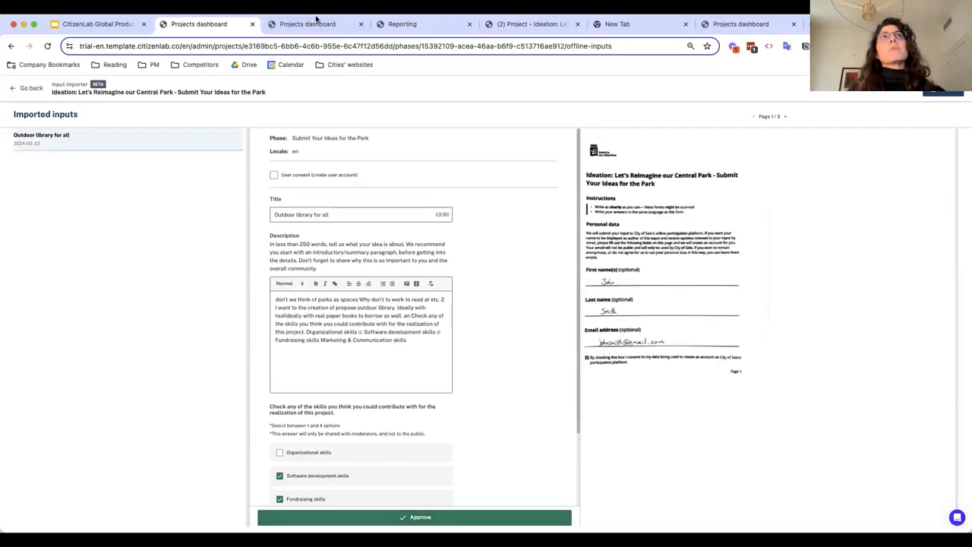
Switch to the Input manager for the 'Submit Your Ideas for the Park' phase, listing 26 posts.
click(312, 23)
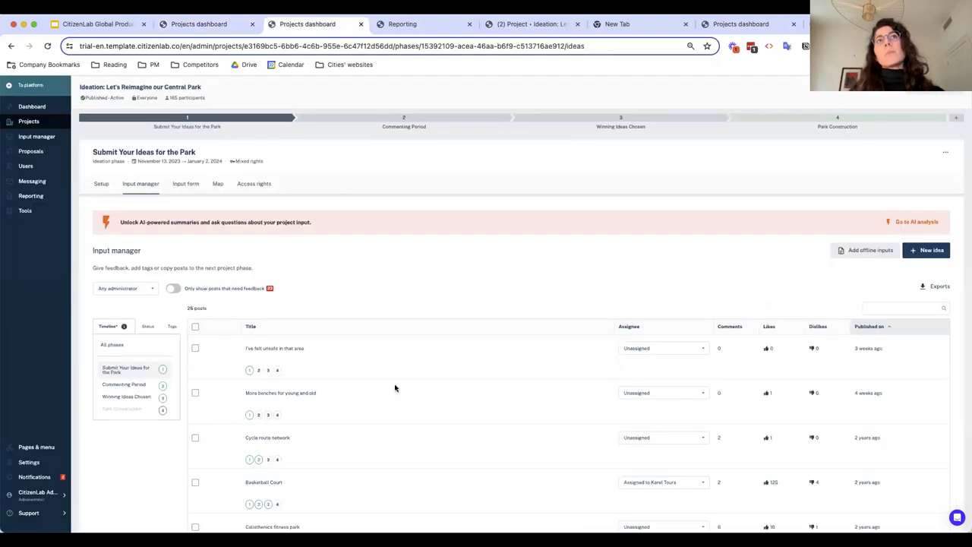
Reload the input manager so the imported playground idea appears, making 27 posts.
scroll(397, 304, down, 1)
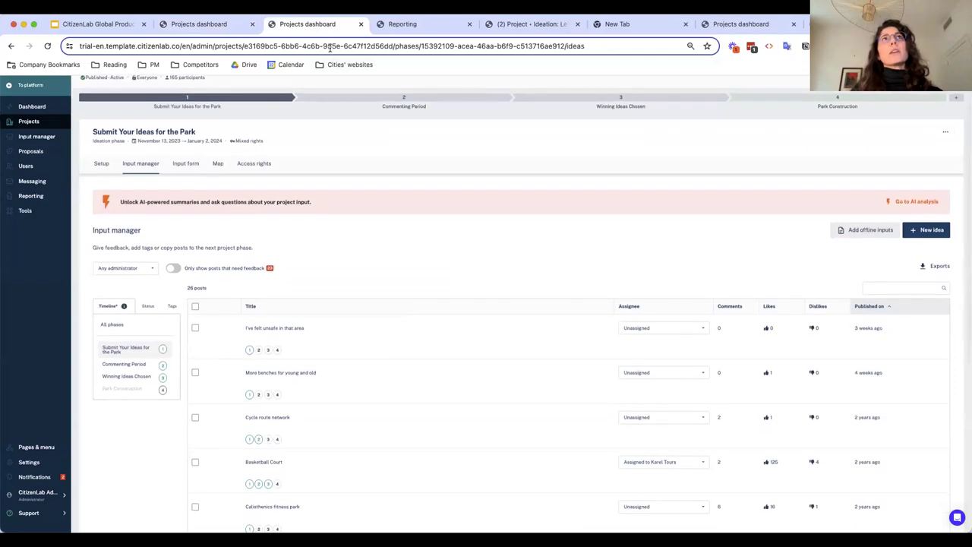
click(330, 47)
key(Return)
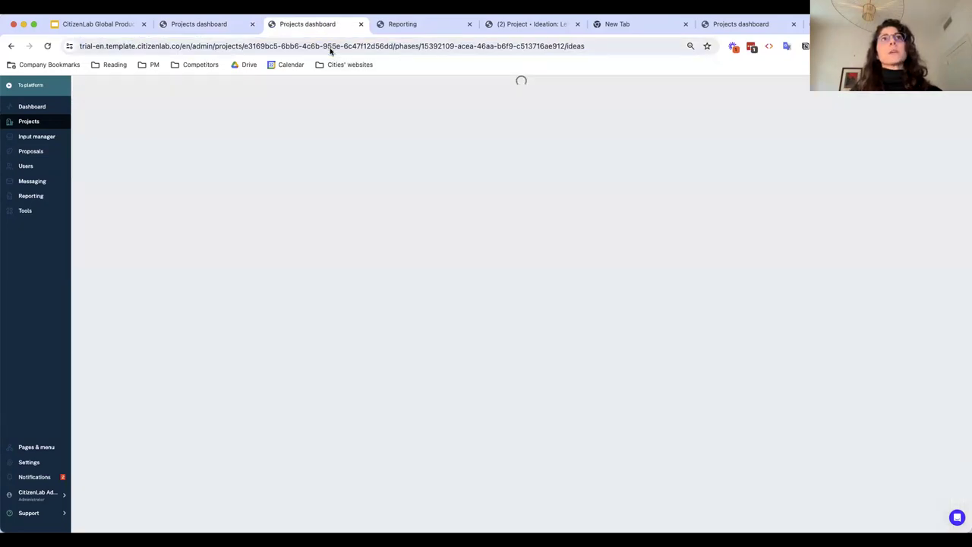
scroll(392, 265, down, 2)
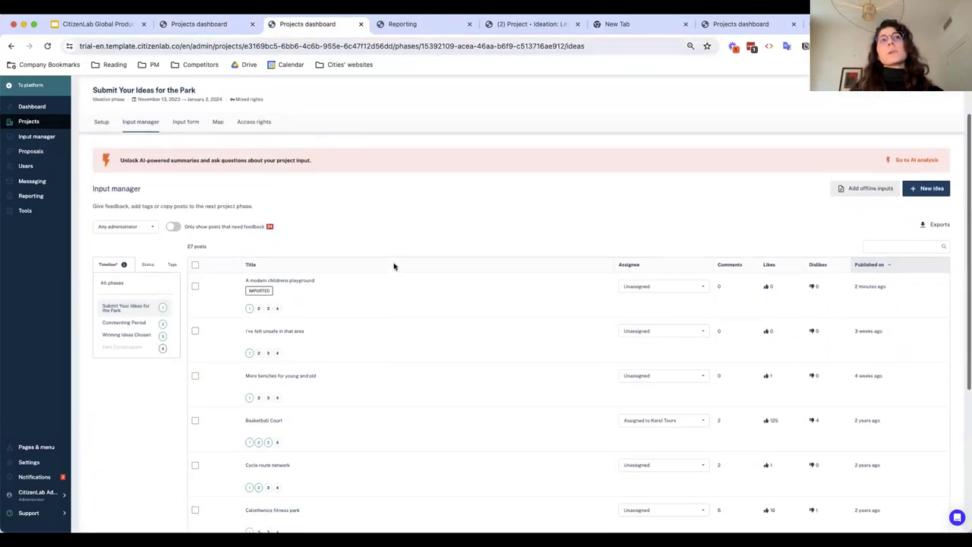
Review the 'A modern childrens playground' and 'I've felt unsafe in that area' ideas, then go to AI analysis.
click(302, 278)
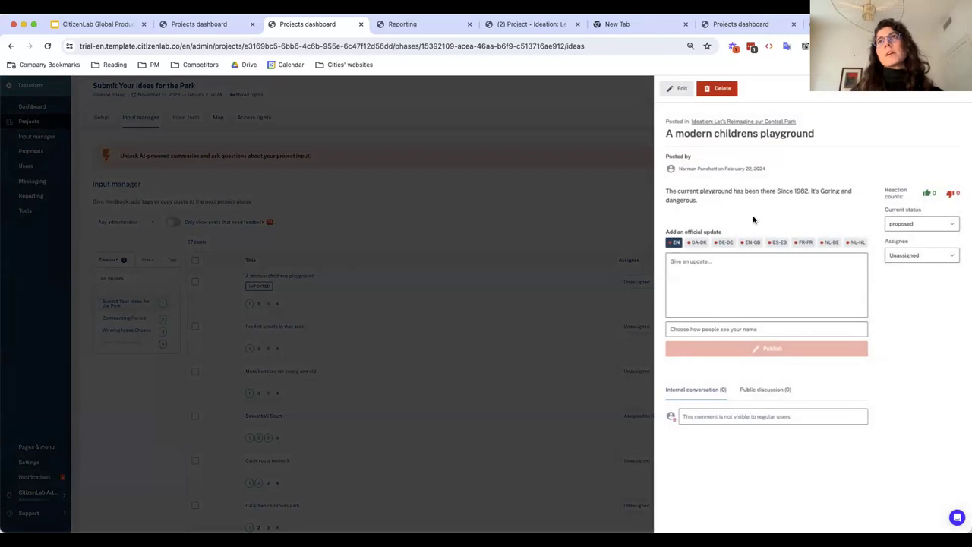
click(571, 287)
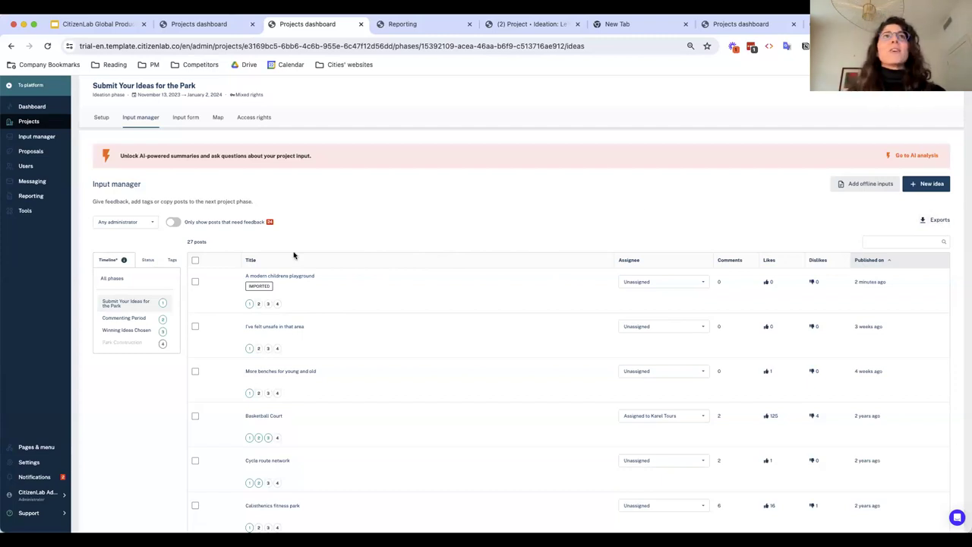
click(285, 280)
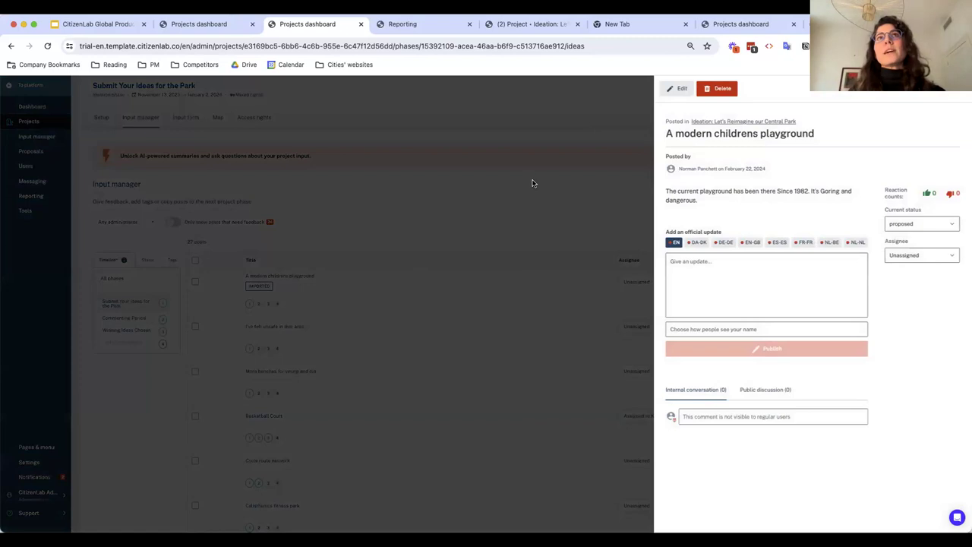
click(534, 184)
click(297, 327)
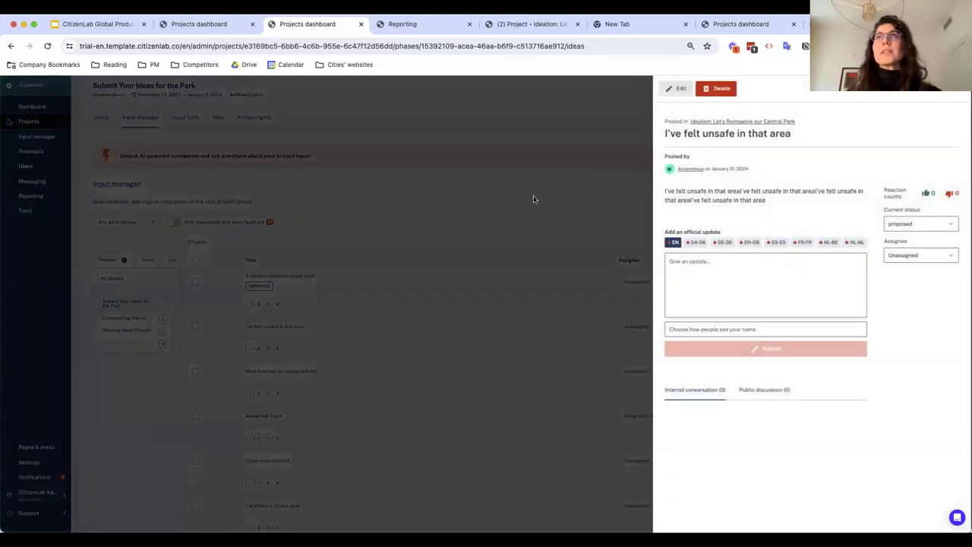
click(578, 157)
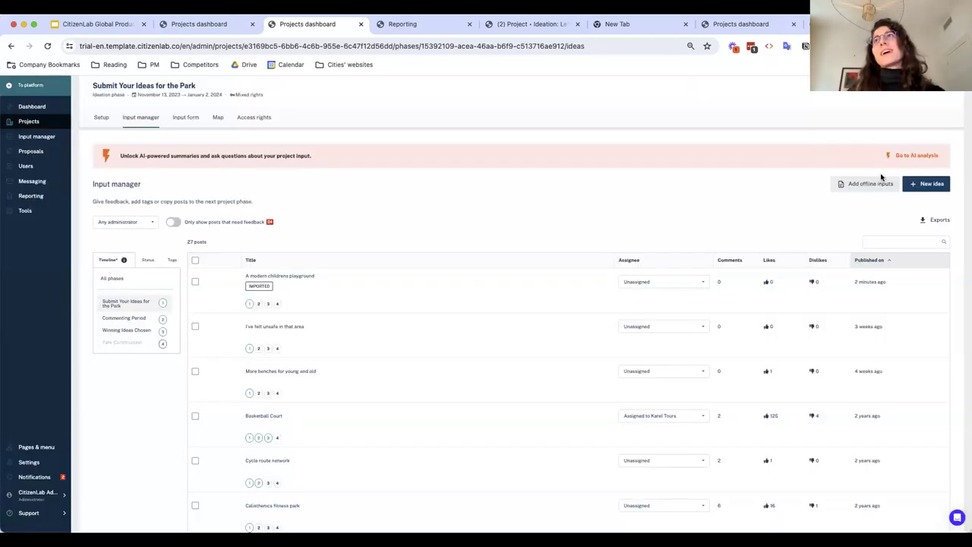
click(918, 155)
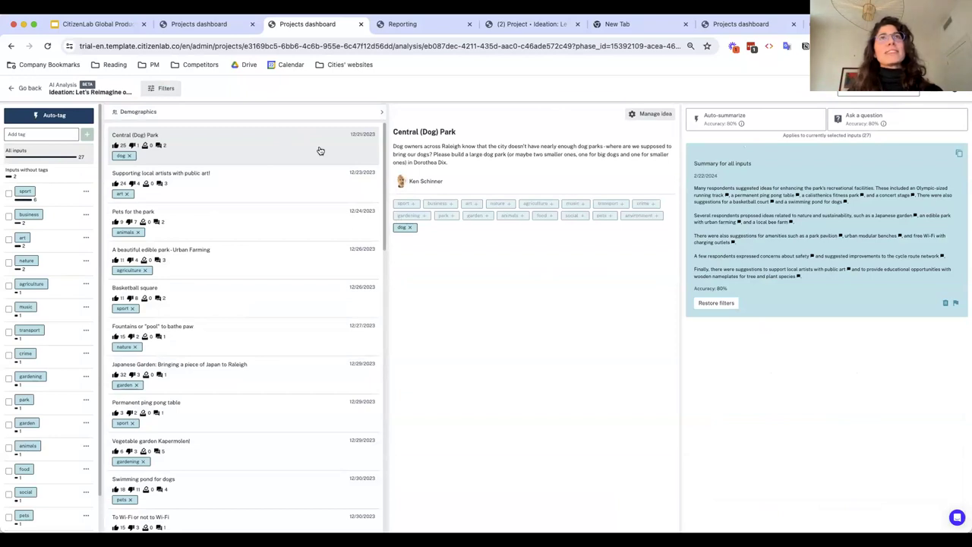
Browse the public art, pets, urban farming, basketball square and dog fountains ideas.
click(293, 186)
click(270, 228)
click(257, 260)
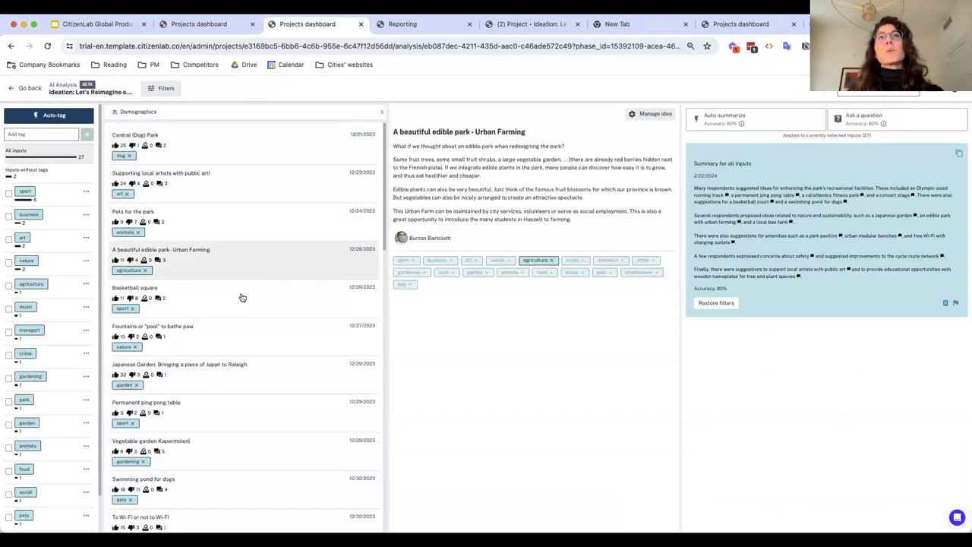
click(242, 298)
click(244, 328)
Revisit the edible park and Central (Dog) Park ideas, then bring up the Auto-tag options.
click(273, 258)
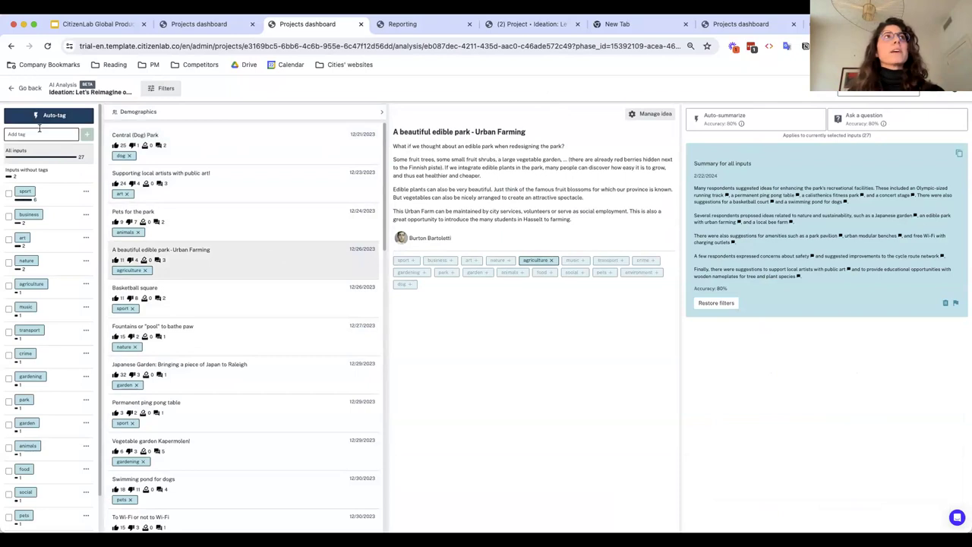
click(244, 150)
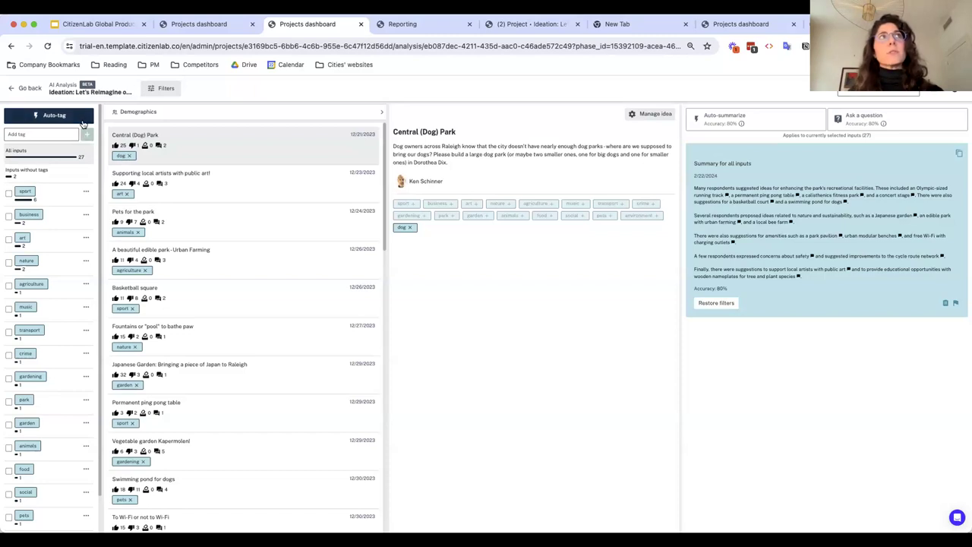
click(49, 118)
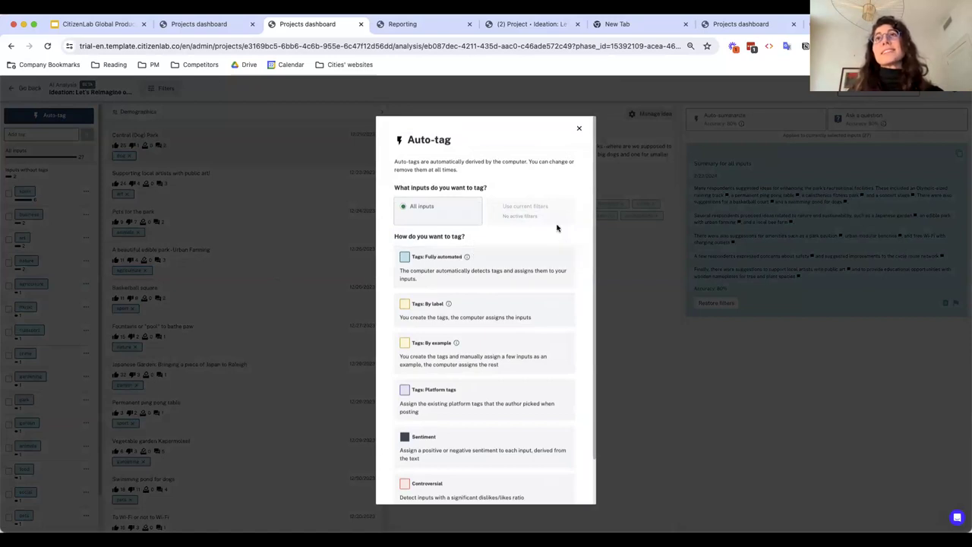
Apply Sentiment auto-tagging to all inputs, yielding 19 positive and 5 negative tags.
scroll(515, 252, down, 1)
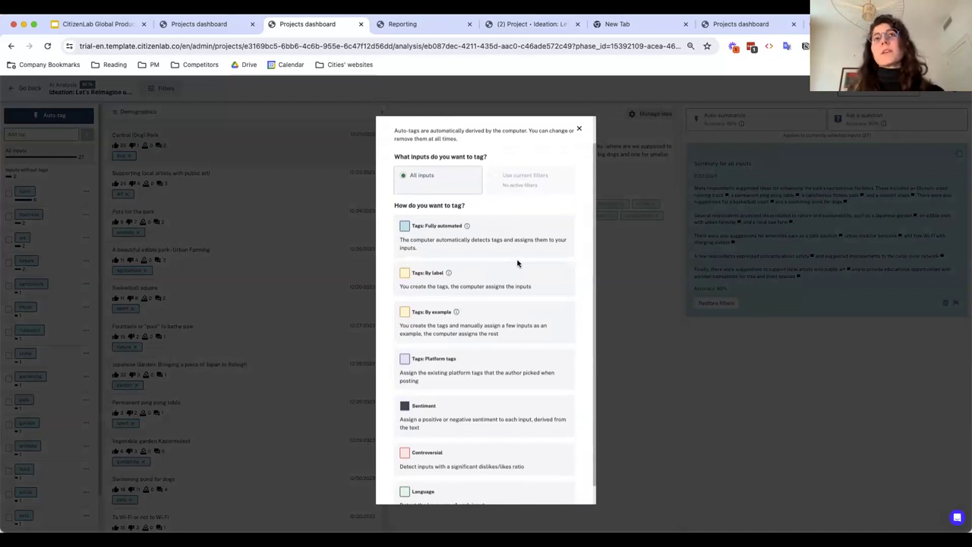
scroll(484, 274, down, 1)
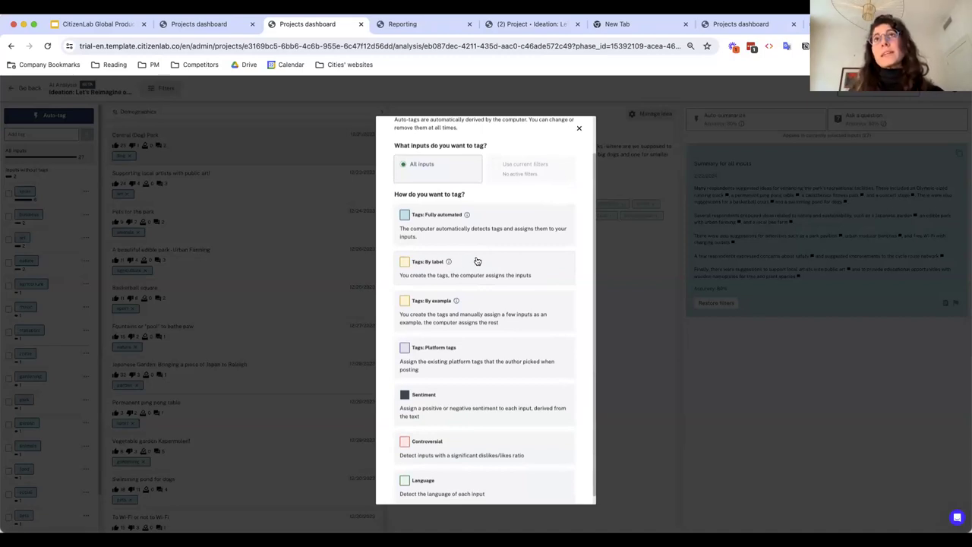
scroll(507, 260, down, 1)
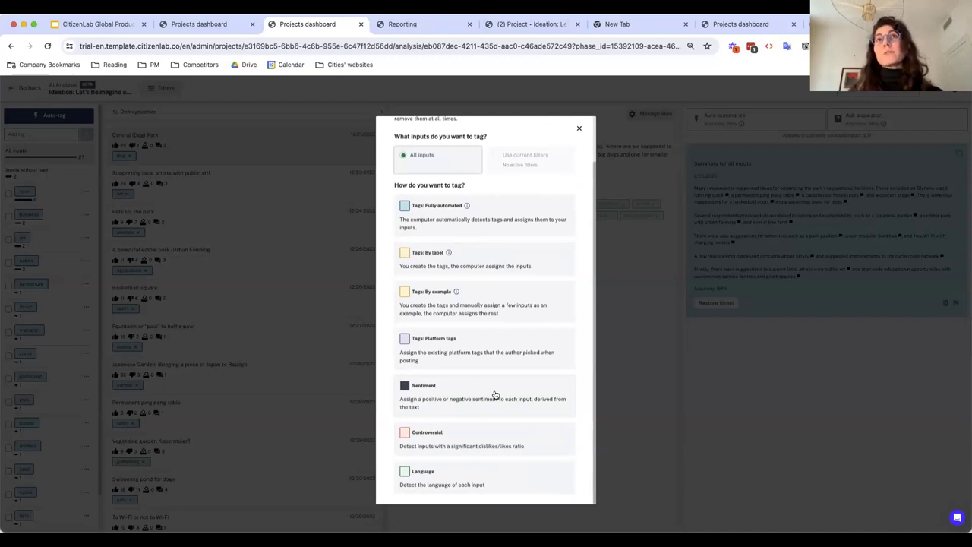
click(435, 398)
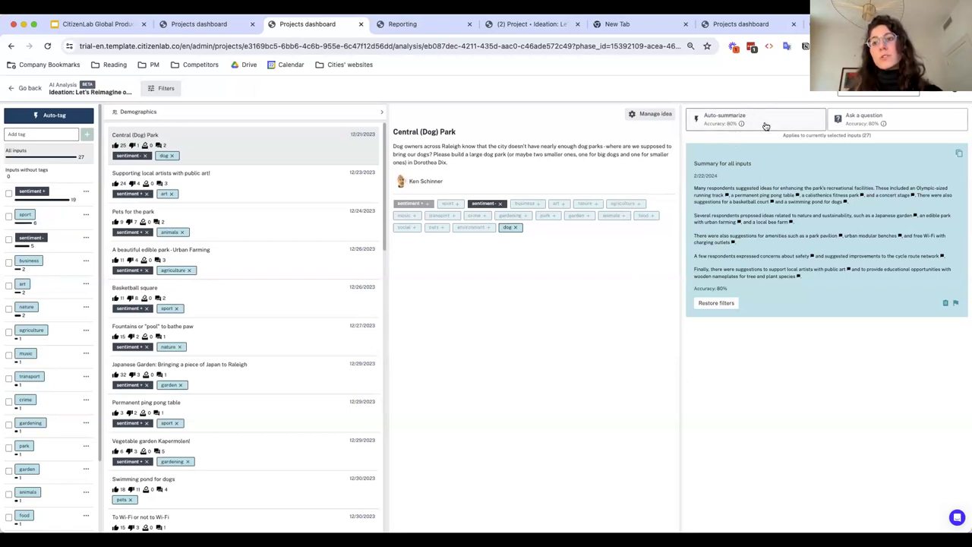
Open the running track, basketball court, edible park, bee farm, ping pong and ParkPavilion ideas cited in the summary.
click(727, 196)
click(774, 202)
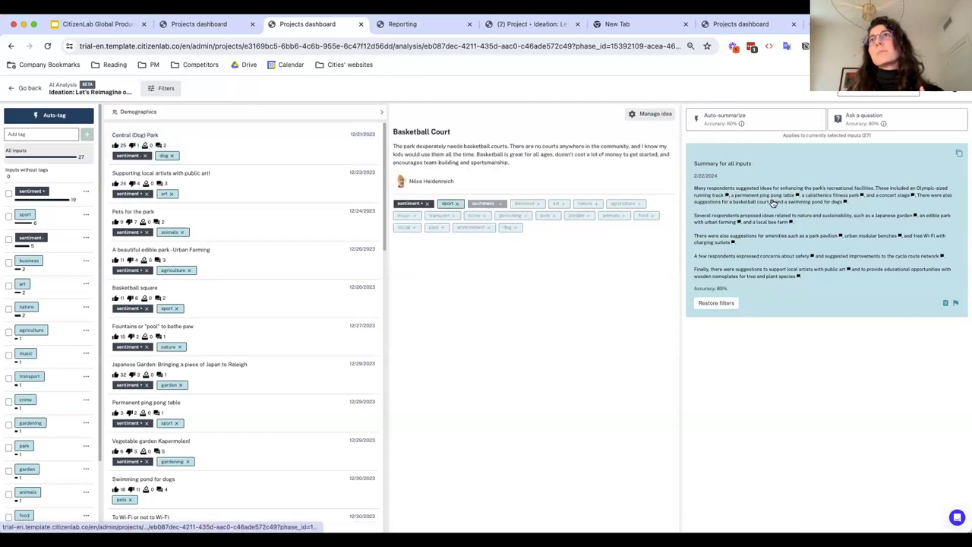
click(741, 221)
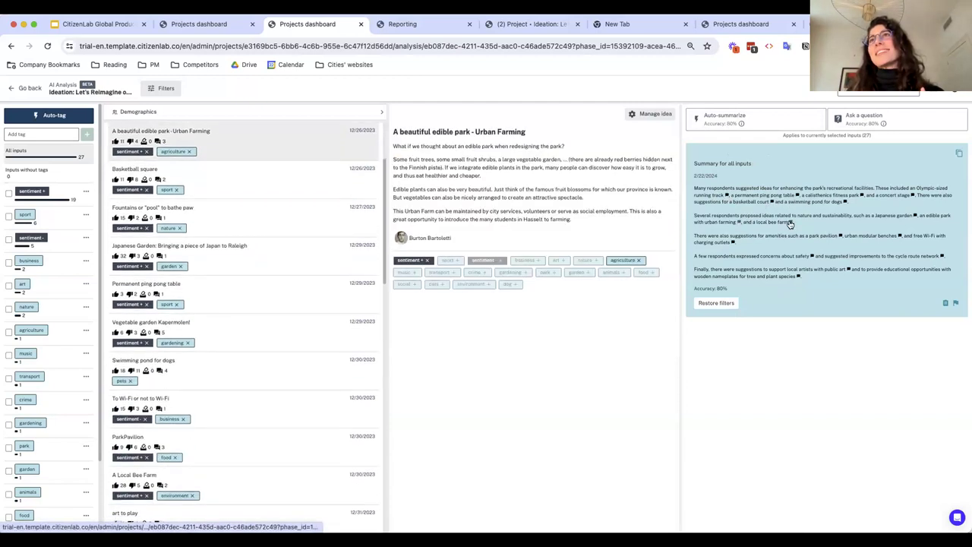
click(789, 222)
click(798, 196)
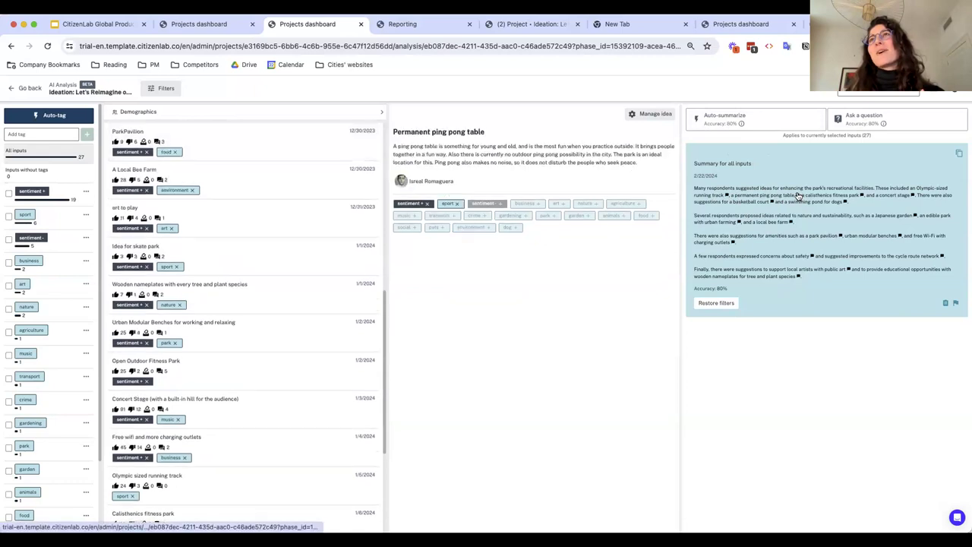
click(841, 236)
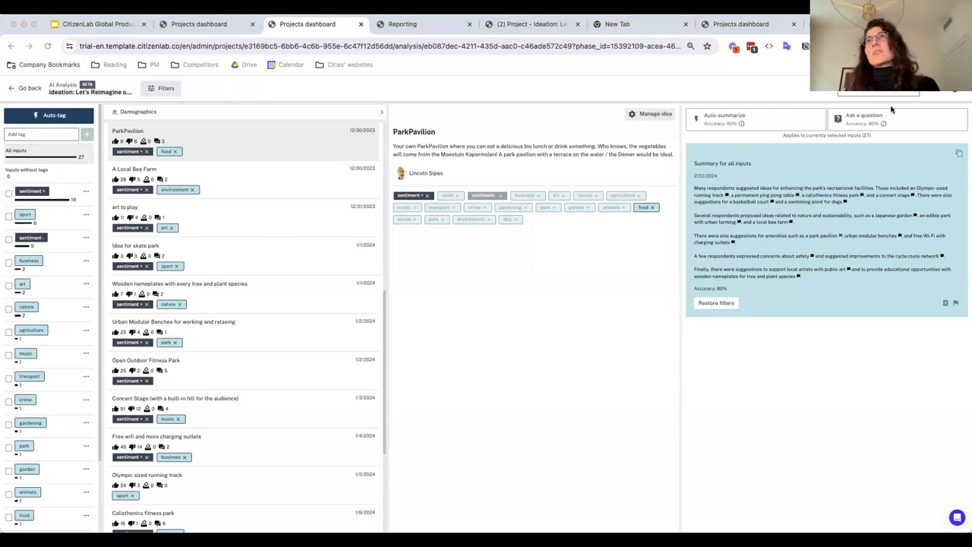
Ask the AI 'What were the most common themes around greenery and sustainability?'.
click(860, 120)
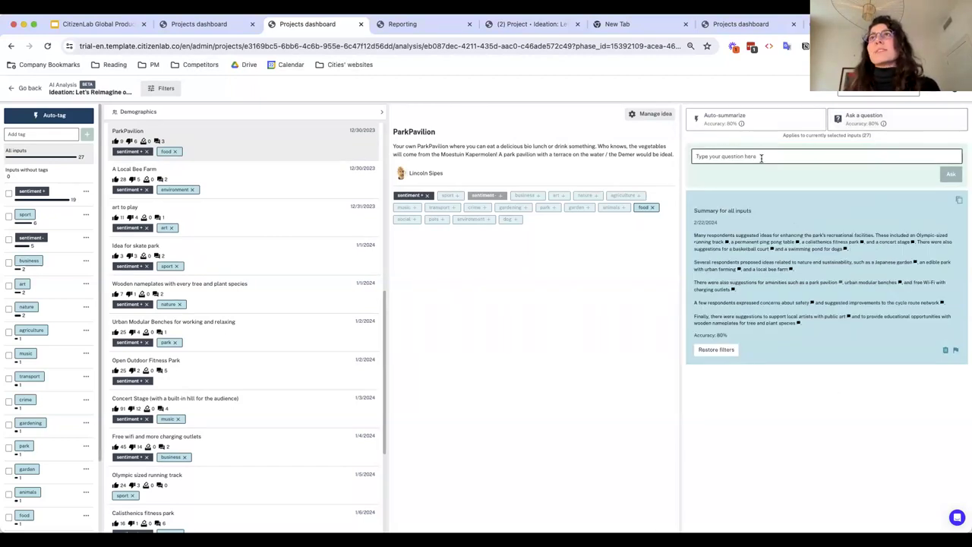
text(What were the most common themes around greenery and sustainability?)
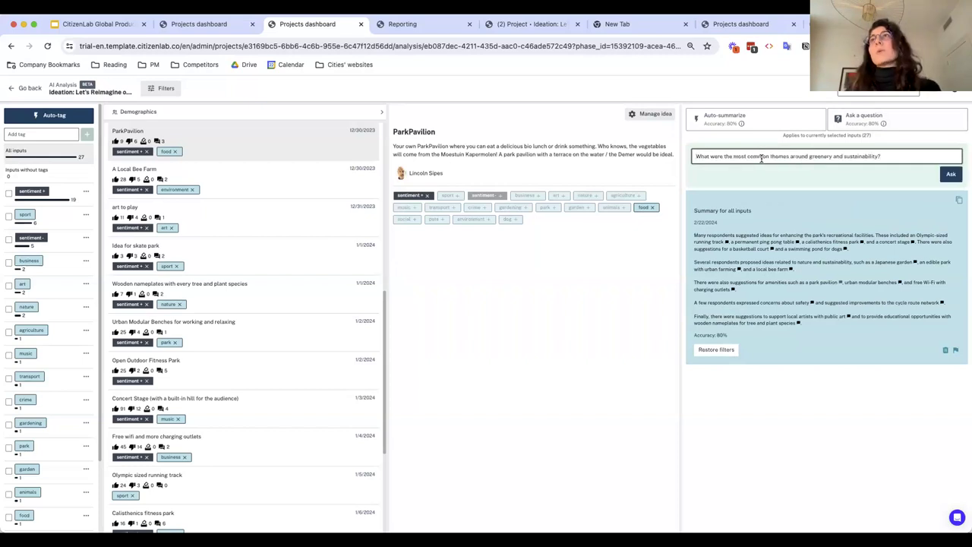
click(951, 175)
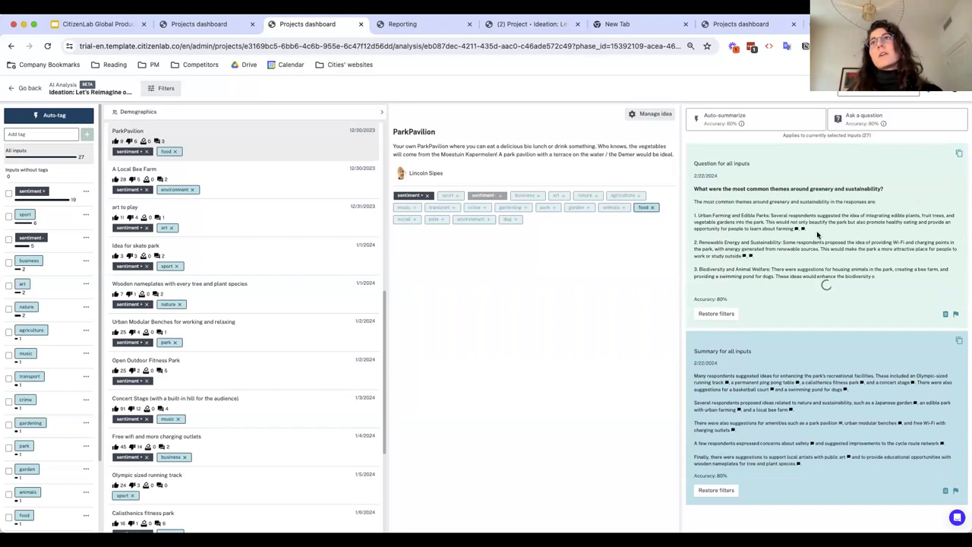
Open the urban farming, vegetable garden and Wi-Fi ideas cited in the answer.
click(797, 230)
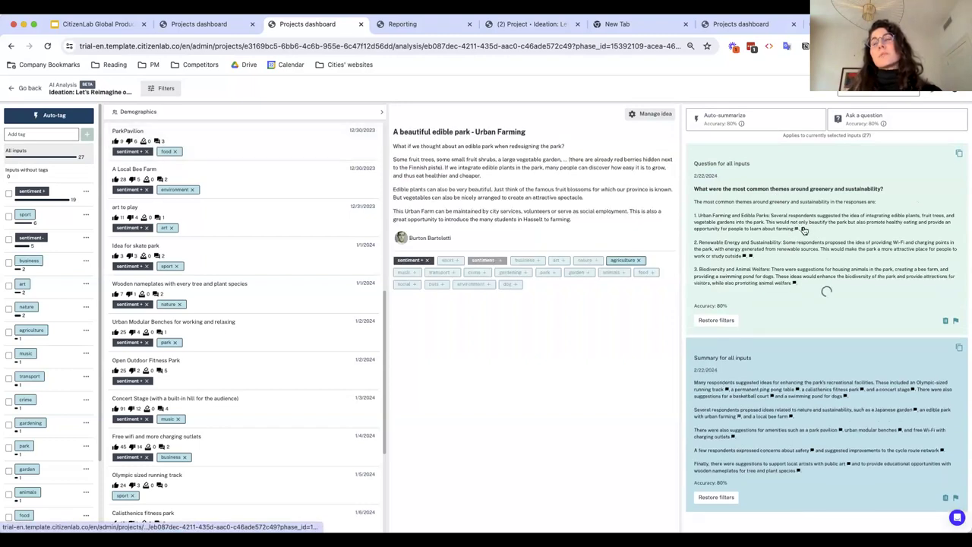
click(802, 229)
click(744, 256)
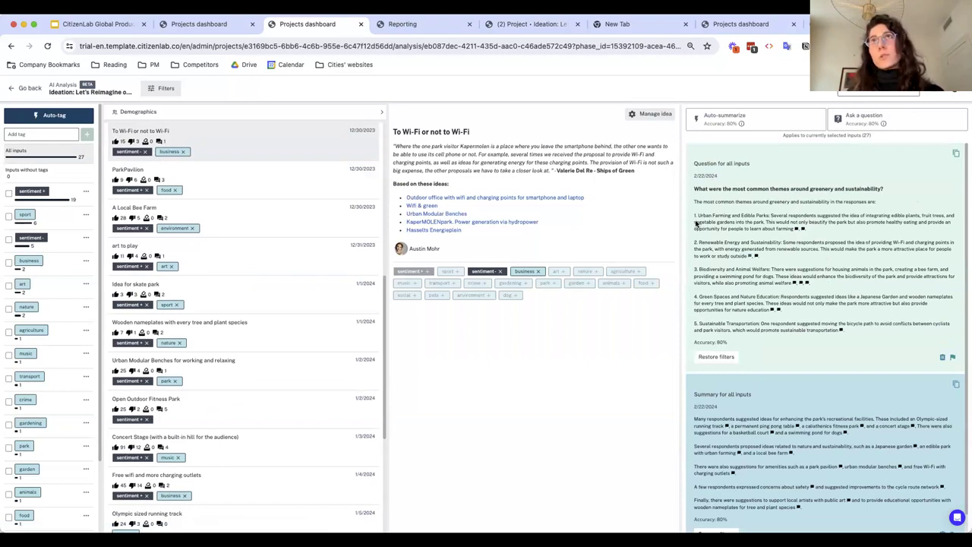
Filter the inputs to authors aged 25–34 via the age chart and auto-summarize the 5 remaining inputs.
click(369, 116)
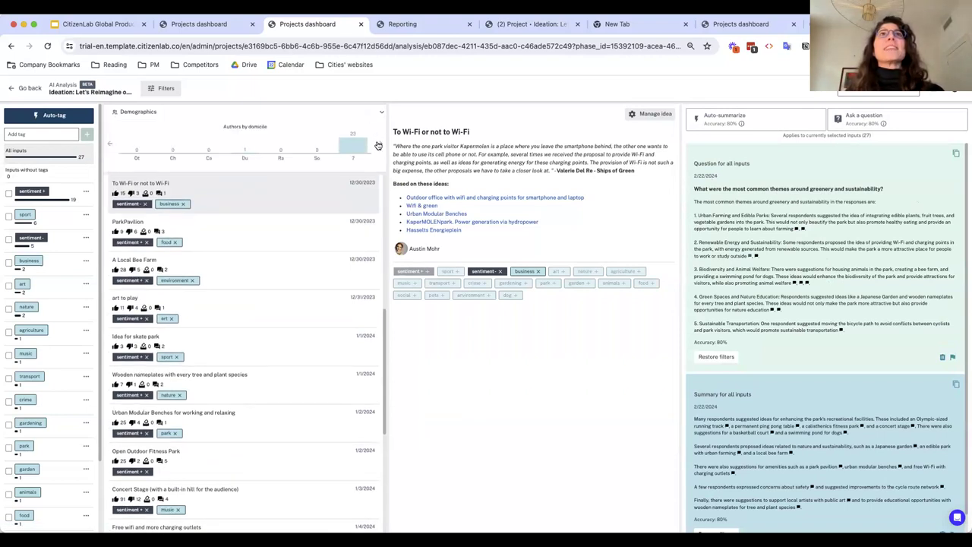
click(380, 143)
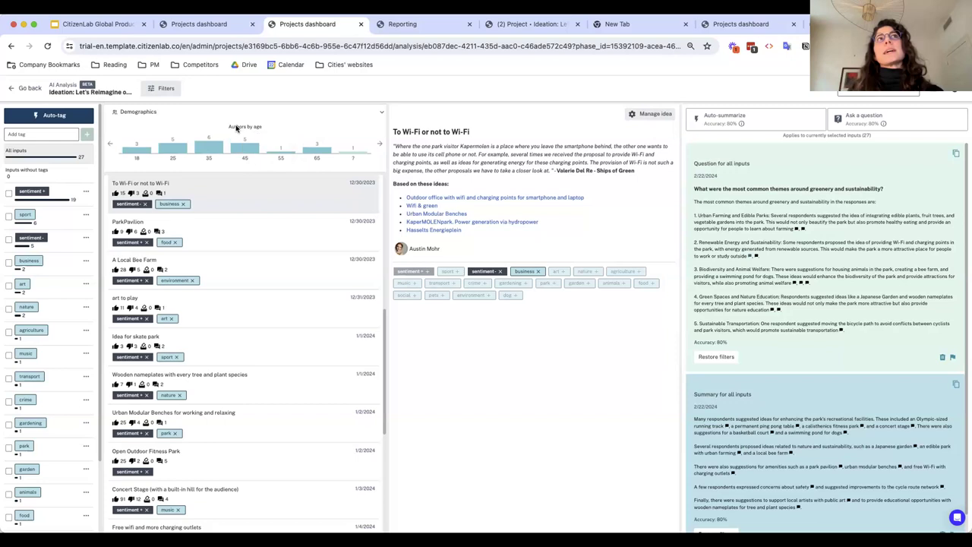
mouse_move(352, 155)
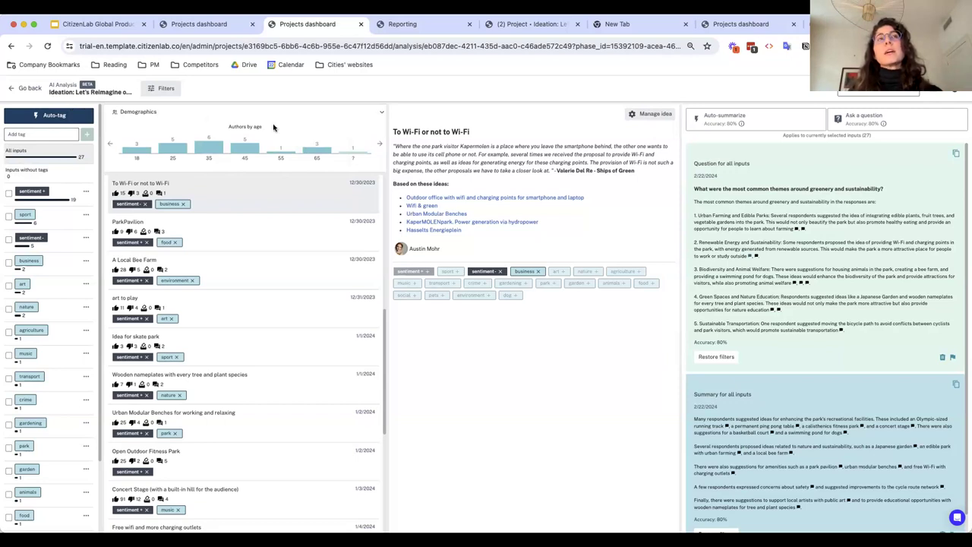
mouse_move(282, 155)
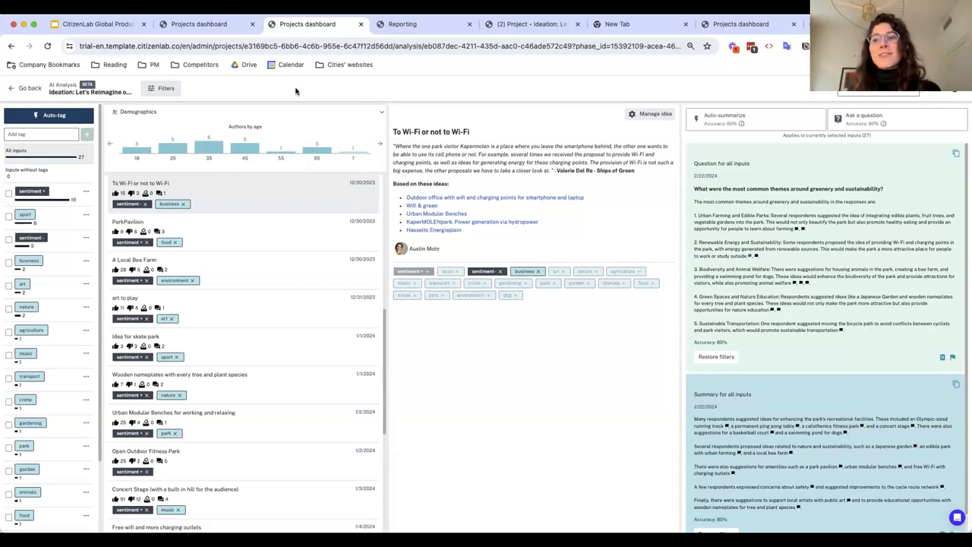
click(171, 152)
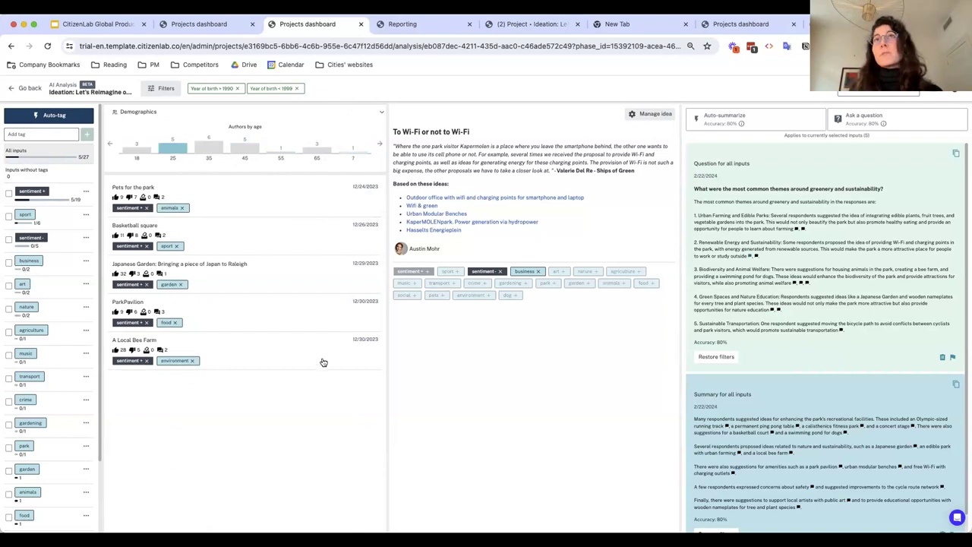
click(765, 124)
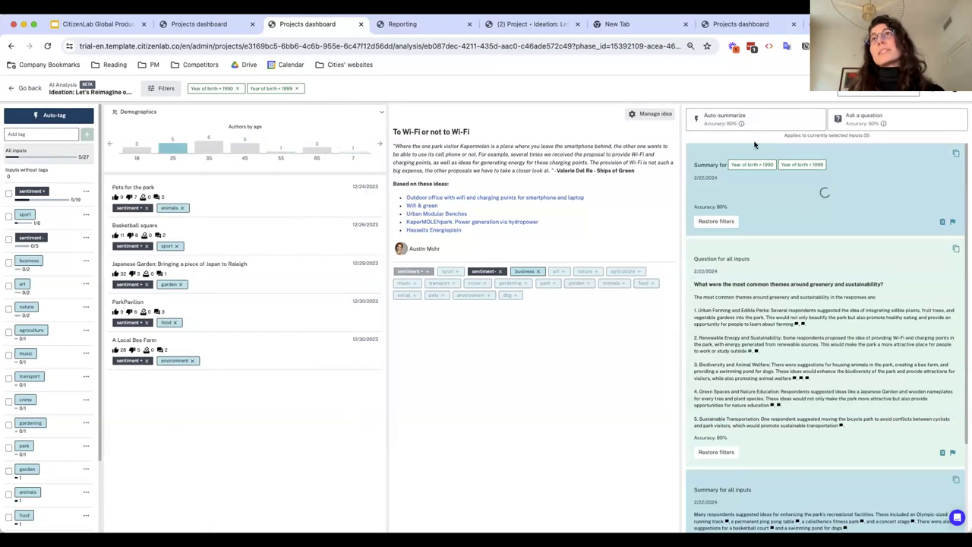